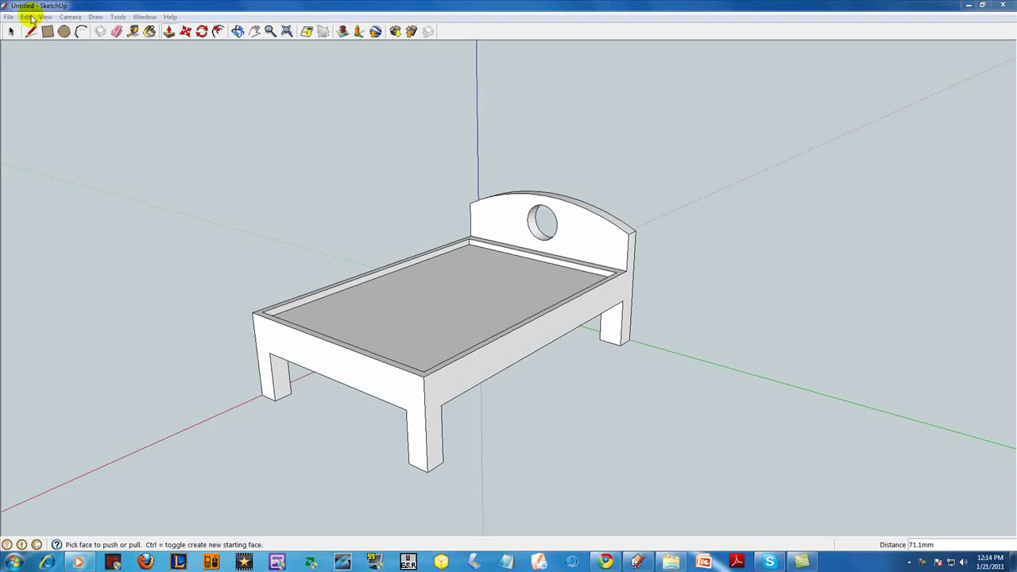
Orbit around the finished bed to inspect it from underneath and from a high three-quarter view.
{"action": "left_click", "coordinate": [10, 16]}
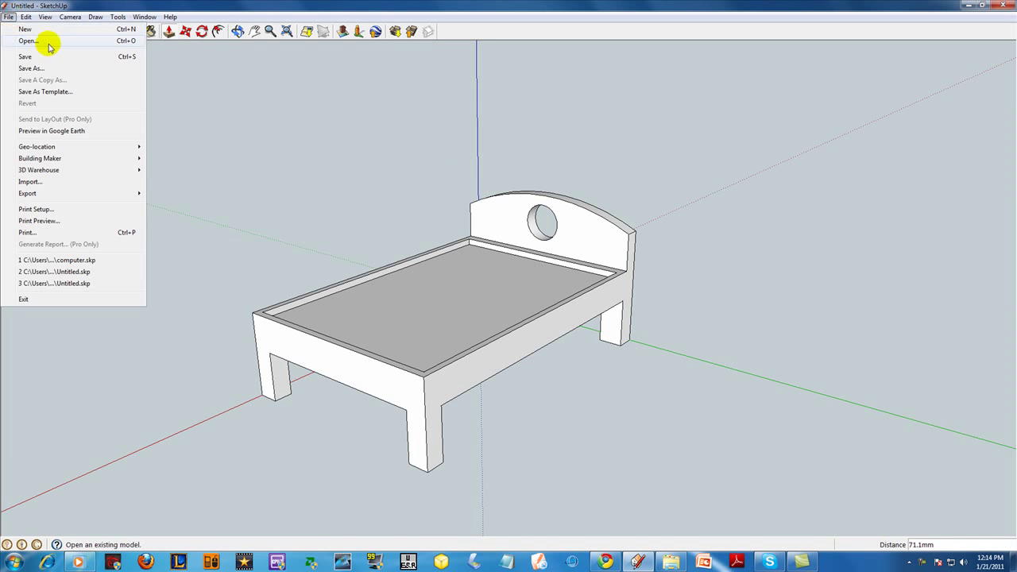
{"action": "left_click", "coordinate": [695, 364]}
{"action": "middle_click_drag", "start_coordinate": [699, 363], "coordinate": [230, 347]}
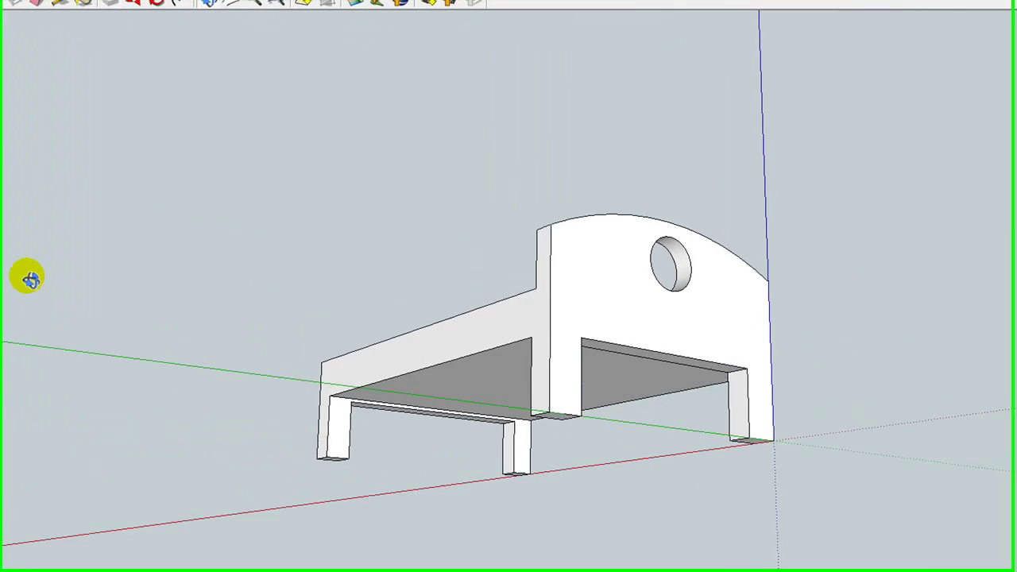
{"action": "mouse_move", "coordinate": [30, 278]}
{"action": "middle_mouse_down"}
{"action": "mouse_move", "coordinate": [156, 273]}
{"action": "mouse_move", "coordinate": [402, 379]}
{"action": "mouse_move", "coordinate": [676, 548]}
{"action": "mouse_move", "coordinate": [856, 548]}
{"action": "mouse_move", "coordinate": [806, 306]}
{"action": "mouse_move", "coordinate": [599, 392]}
{"action": "mouse_move", "coordinate": [550, 375]}
{"action": "mouse_move", "coordinate": [527, 379]}
{"action": "mouse_move", "coordinate": [654, 416]}
{"action": "mouse_move", "coordinate": [647, 436]}
{"action": "mouse_move", "coordinate": [655, 391]}
{"action": "middle_mouse_up"}
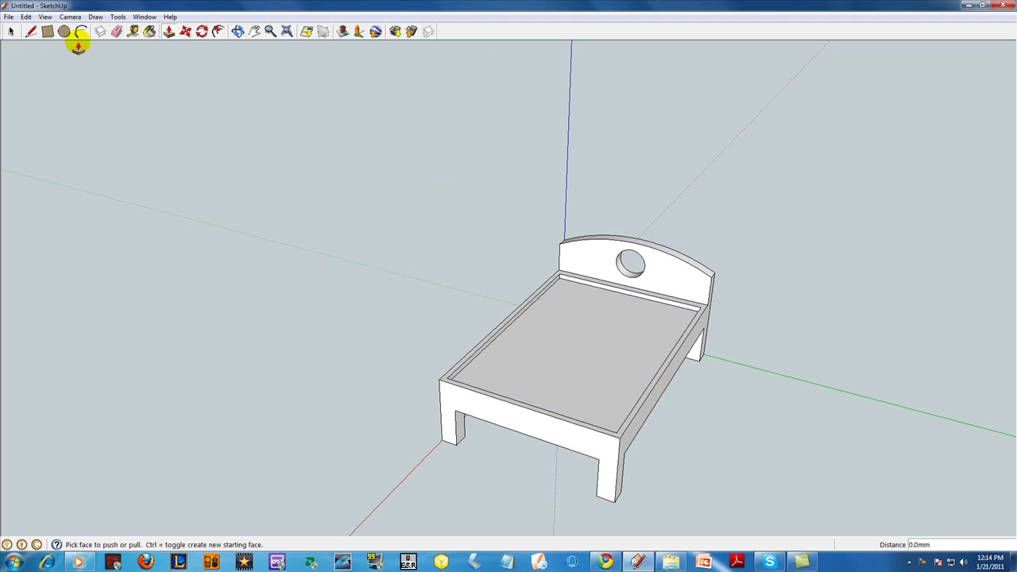
Start a new empty model, discarding the bed without saving.
{"action": "left_click", "coordinate": [24, 15]}
{"action": "left_click", "coordinate": [35, 26]}
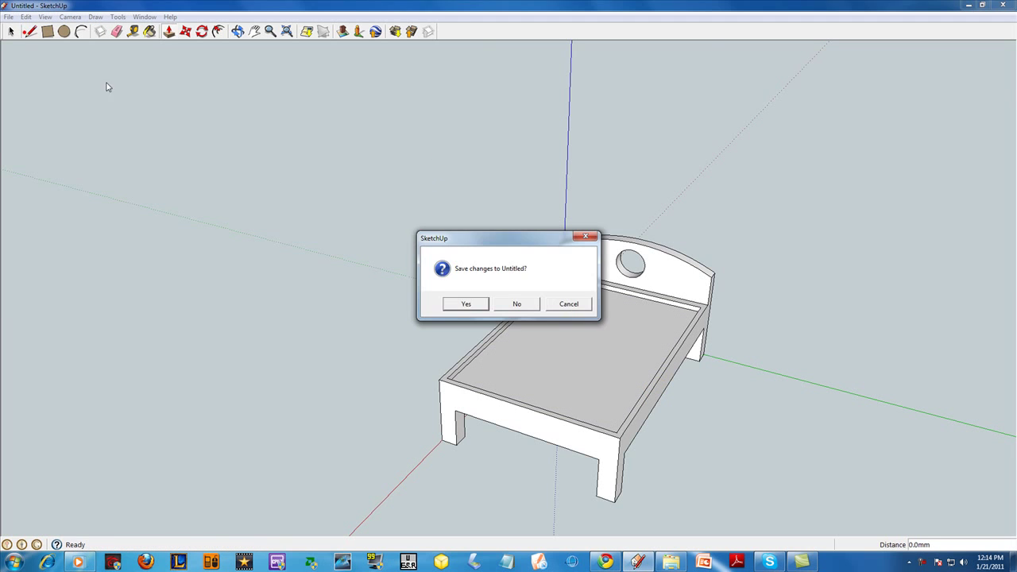
{"action": "left_click", "coordinate": [524, 303]}
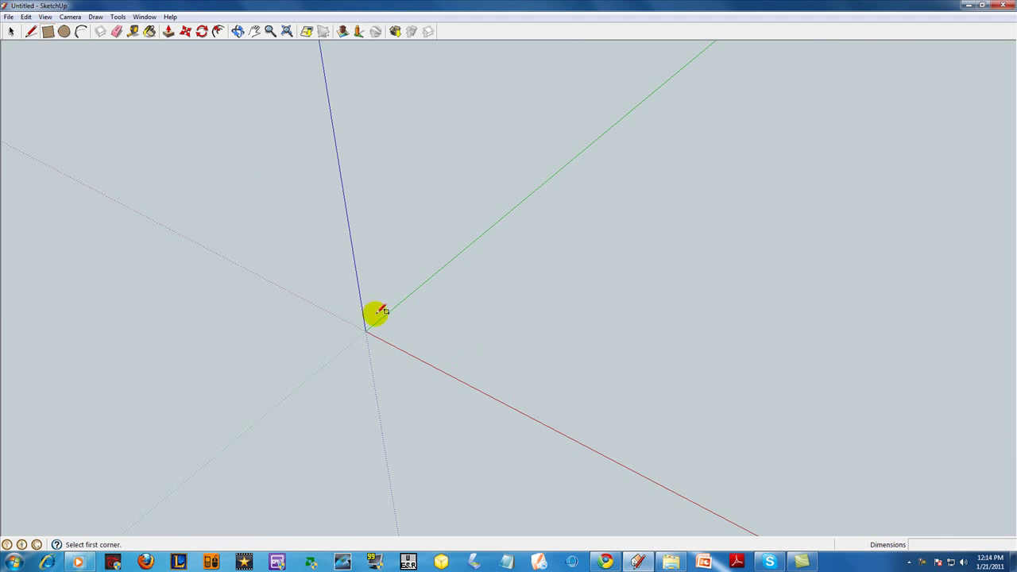
Draw a large rectangle on the ground starting at the origin.
{"action": "left_click_drag", "start_coordinate": [563, 353], "coordinate": [903, 356]}
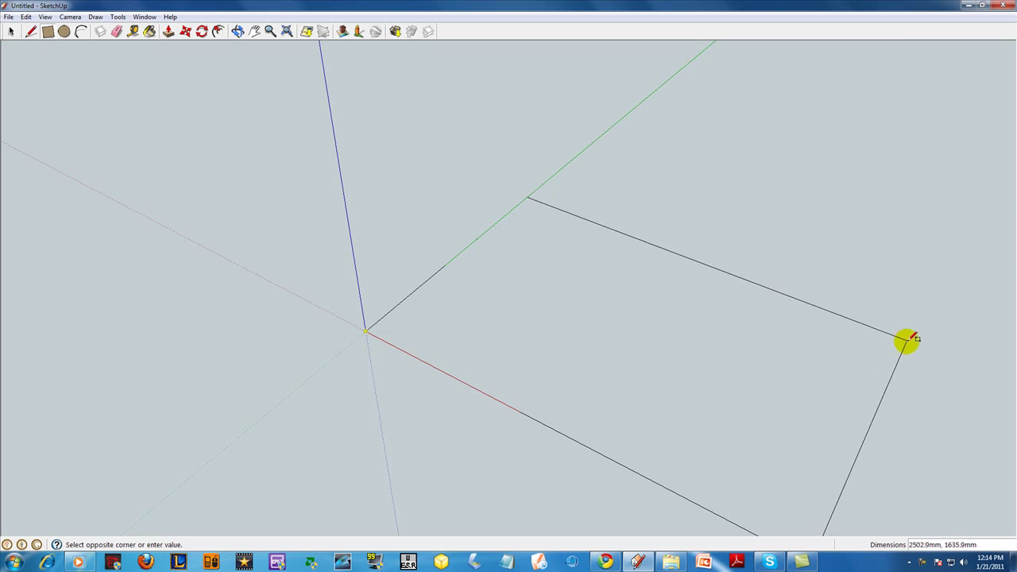
{"action": "left_click_drag", "start_coordinate": [903, 357], "coordinate": [916, 361]}
{"action": "mouse_move", "coordinate": [916, 357]}
{"action": "middle_mouse_down"}
{"action": "mouse_move", "coordinate": [771, 298]}
{"action": "mouse_move", "coordinate": [772, 329]}
{"action": "middle_mouse_up"}
Push/Pull the rectangle up into a solid box about 965 mm tall.
{"action": "left_click", "coordinate": [169, 32]}
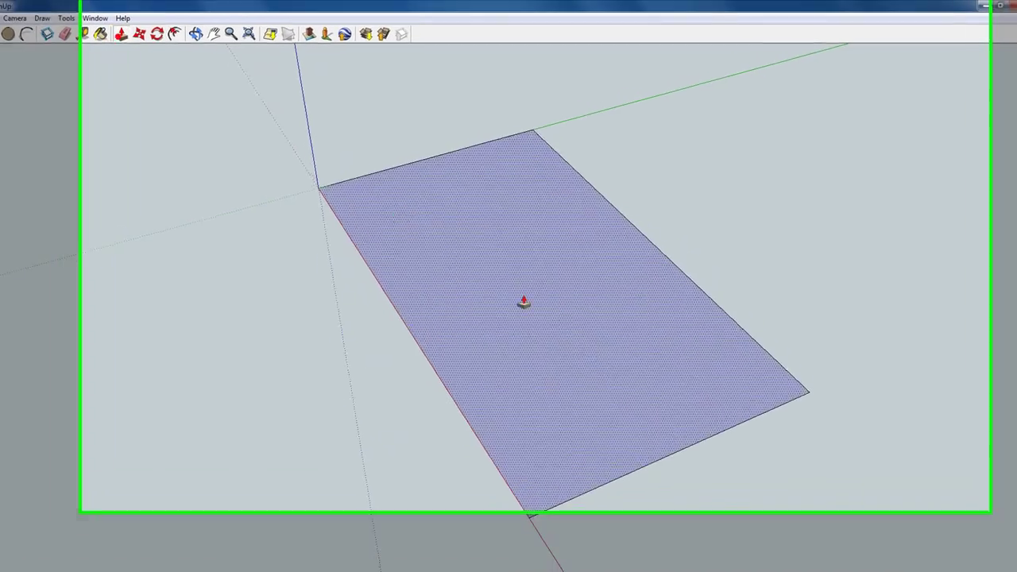
{"action": "left_click", "coordinate": [400, 215]}
{"action": "left_click_drag", "start_coordinate": [557, 152], "coordinate": [557, 142]}
{"action": "mouse_move", "coordinate": [522, 163]}
{"action": "middle_mouse_down"}
{"action": "mouse_move", "coordinate": [512, 274]}
{"action": "mouse_move", "coordinate": [563, 245]}
{"action": "mouse_move", "coordinate": [166, 63]}
{"action": "middle_mouse_up"}
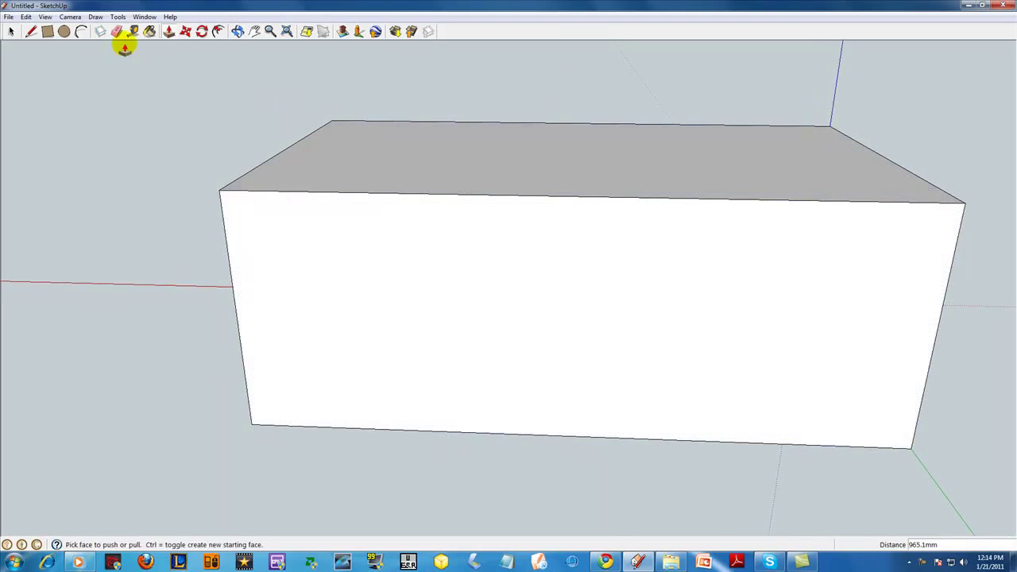
Push the front section of the box down, leaving a thin, tall headboard panel at the back.
{"action": "left_click", "coordinate": [46, 31]}
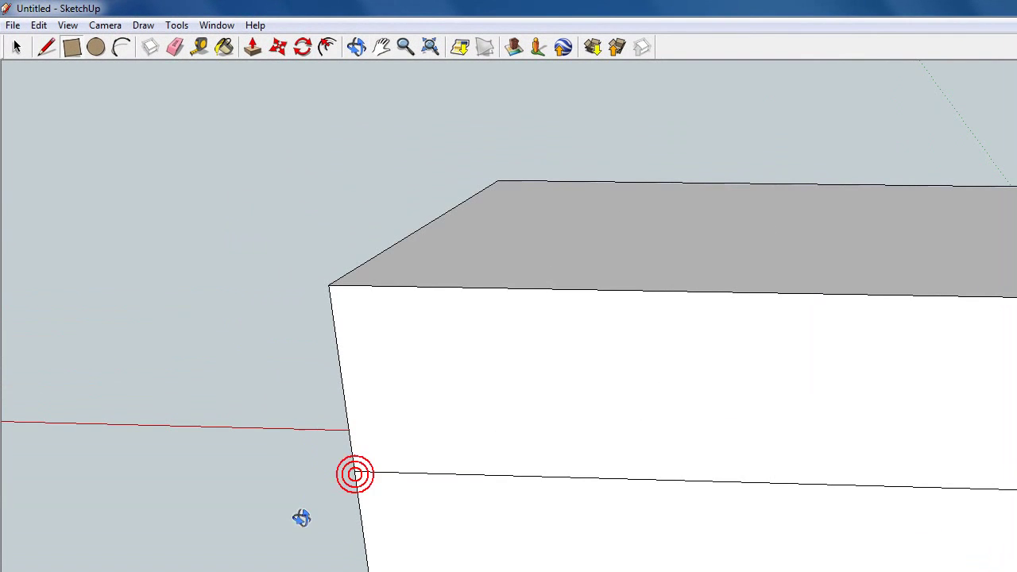
{"action": "mouse_move", "coordinate": [301, 517]}
{"action": "middle_mouse_down"}
{"action": "mouse_move", "coordinate": [347, 352]}
{"action": "mouse_move", "coordinate": [461, 479]}
{"action": "middle_mouse_up"}
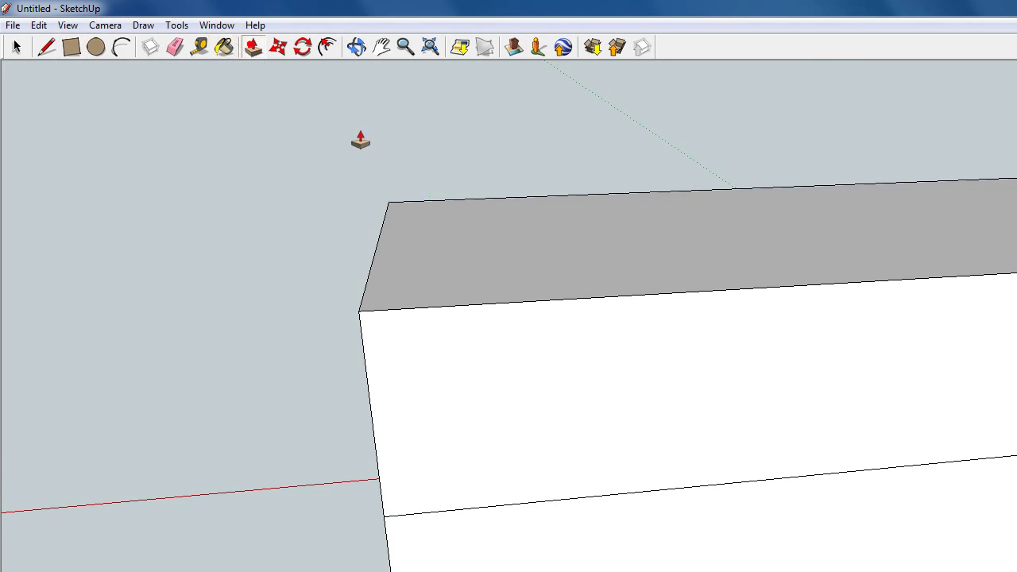
{"action": "left_click_drag", "start_coordinate": [611, 355], "coordinate": [422, 211]}
{"action": "mouse_move", "coordinate": [421, 211]}
{"action": "middle_mouse_down"}
{"action": "mouse_move", "coordinate": [717, 189]}
{"action": "mouse_move", "coordinate": [479, 157]}
{"action": "mouse_move", "coordinate": [173, 73]}
{"action": "middle_mouse_up"}
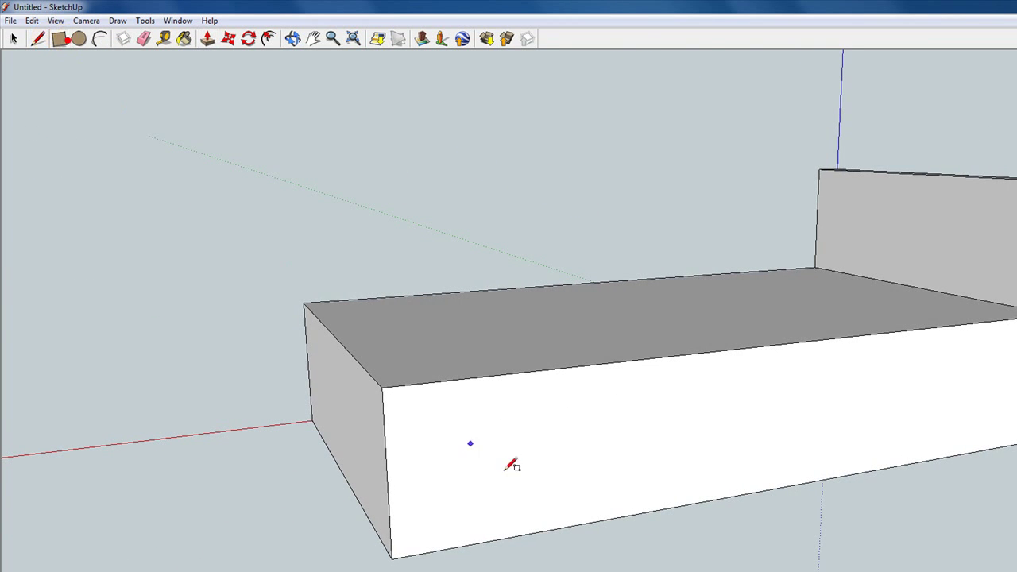
Draw an inset rectangle on the bed's long side and push it through to form a recess between the legs.
{"action": "left_click", "coordinate": [345, 448]}
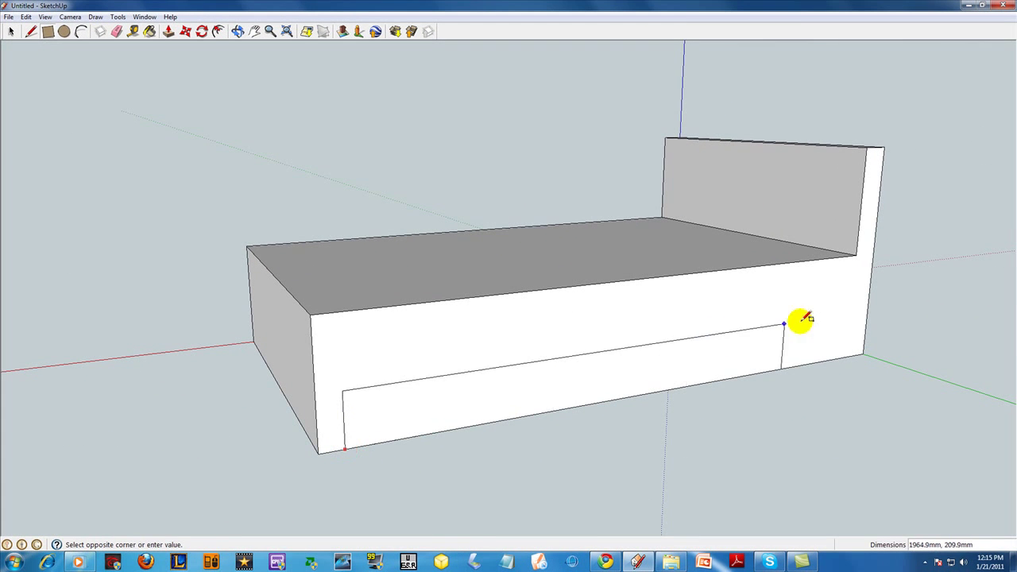
{"action": "middle_click_drag", "start_coordinate": [789, 275], "coordinate": [735, 272]}
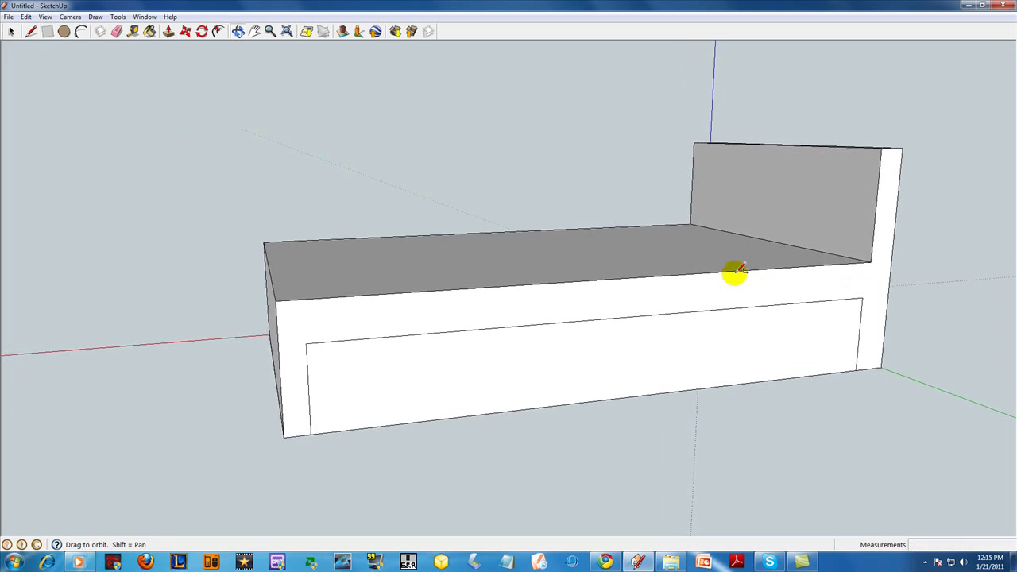
{"action": "left_click", "coordinate": [169, 32]}
{"action": "left_click", "coordinate": [613, 403]}
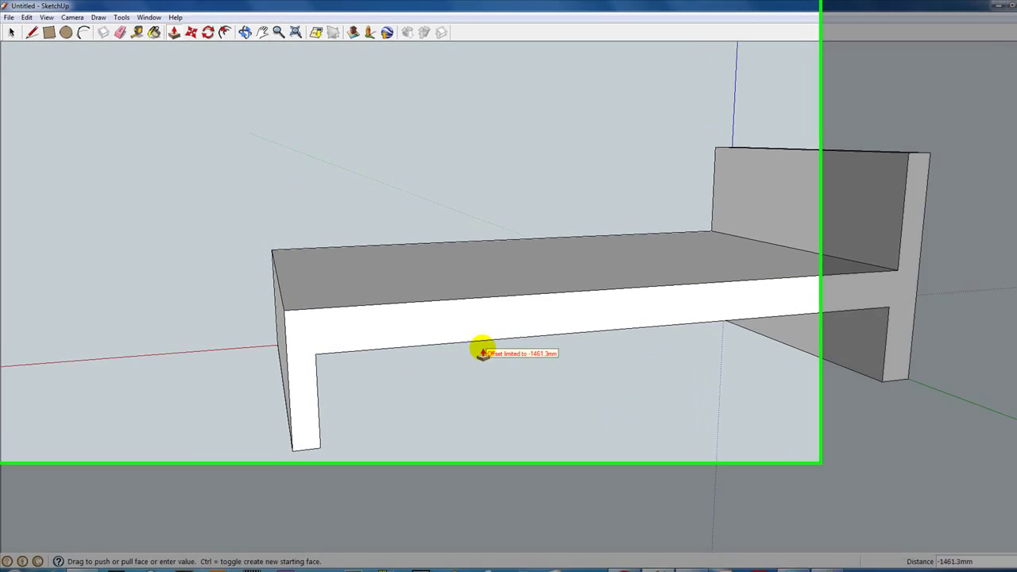
{"action": "left_click", "coordinate": [482, 352]}
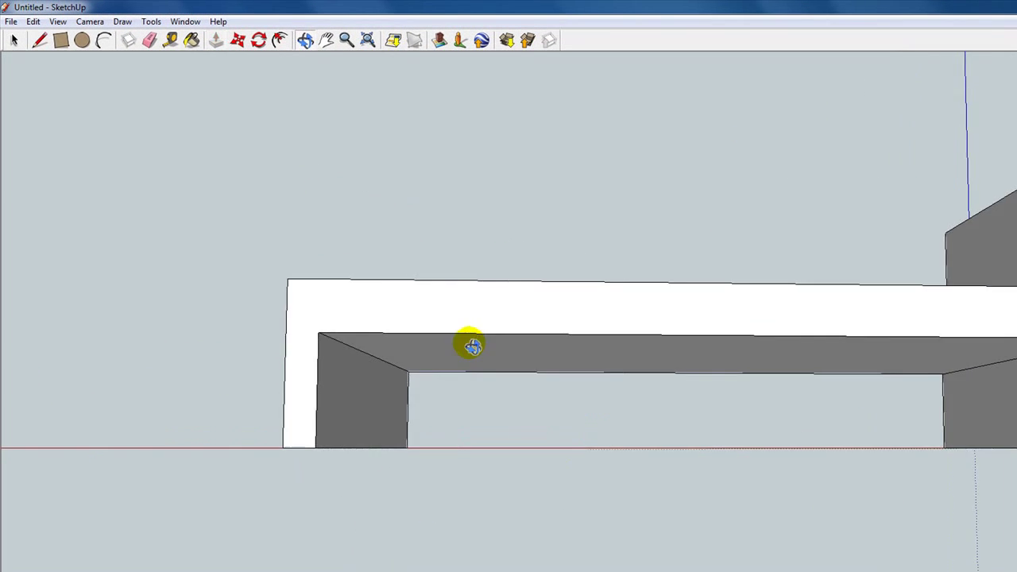
{"action": "middle_click_drag", "start_coordinate": [586, 424], "coordinate": [179, 153]}
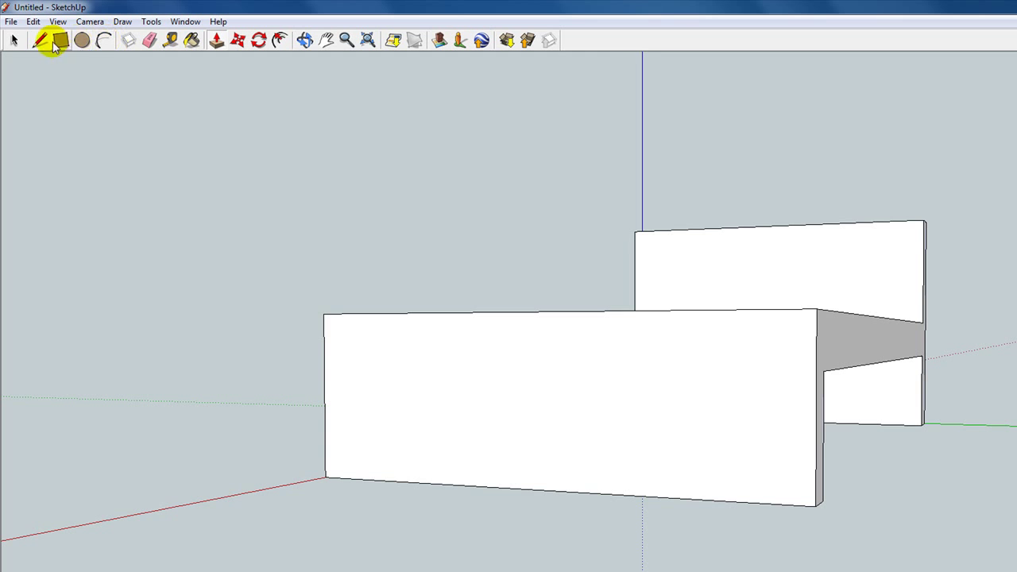
{"action": "mouse_move", "coordinate": [104, 139]}
{"action": "middle_mouse_down"}
{"action": "mouse_move", "coordinate": [529, 310]}
{"action": "mouse_move", "coordinate": [404, 302]}
{"action": "mouse_move", "coordinate": [533, 482]}
{"action": "middle_mouse_up"}
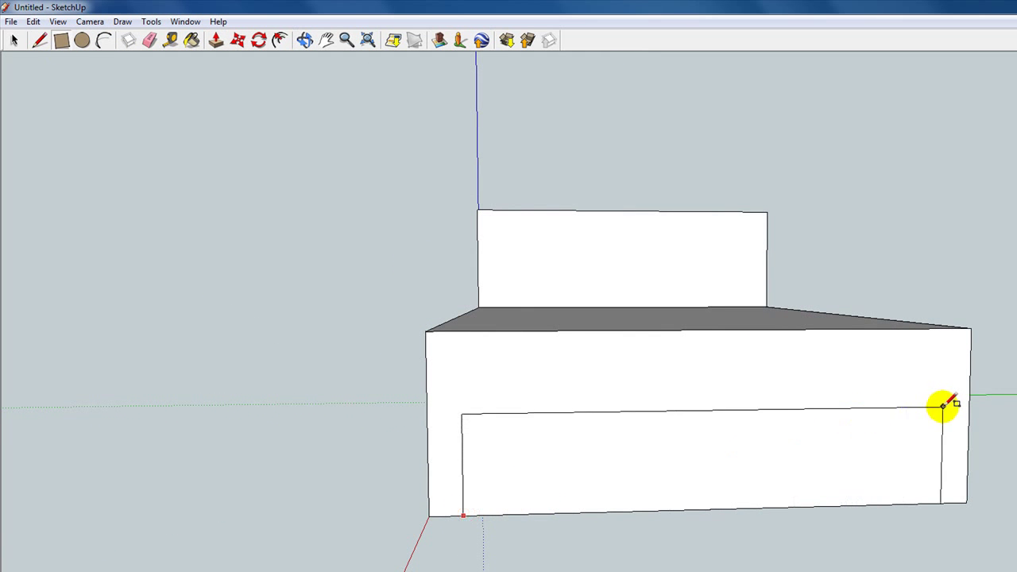
Outline a matching inset rectangle on the other long side, undoing a trial push-pull.
{"action": "left_click", "coordinate": [733, 295]}
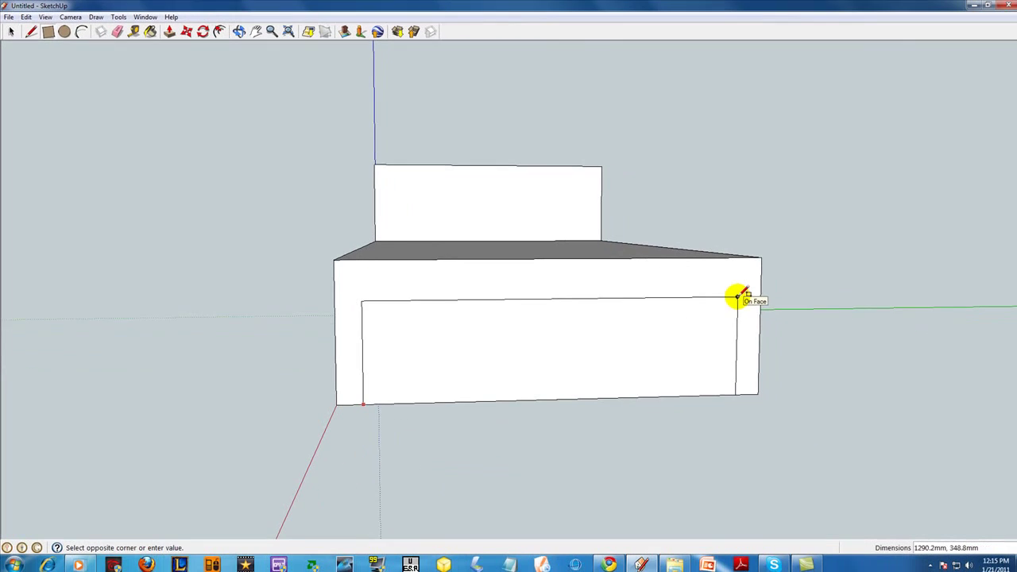
{"action": "left_click", "coordinate": [168, 31]}
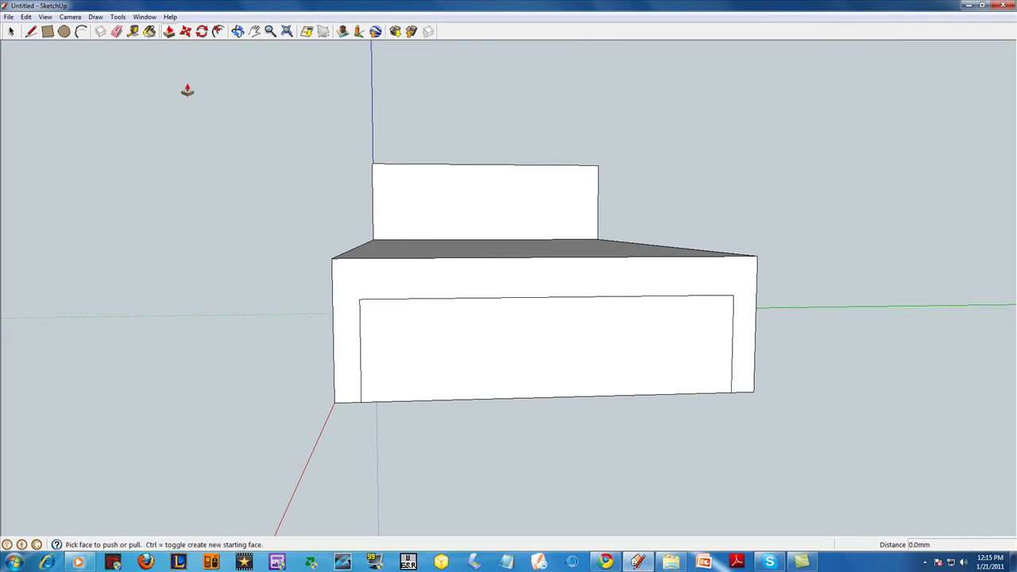
{"action": "left_click_drag", "start_coordinate": [517, 345], "coordinate": [498, 346]}
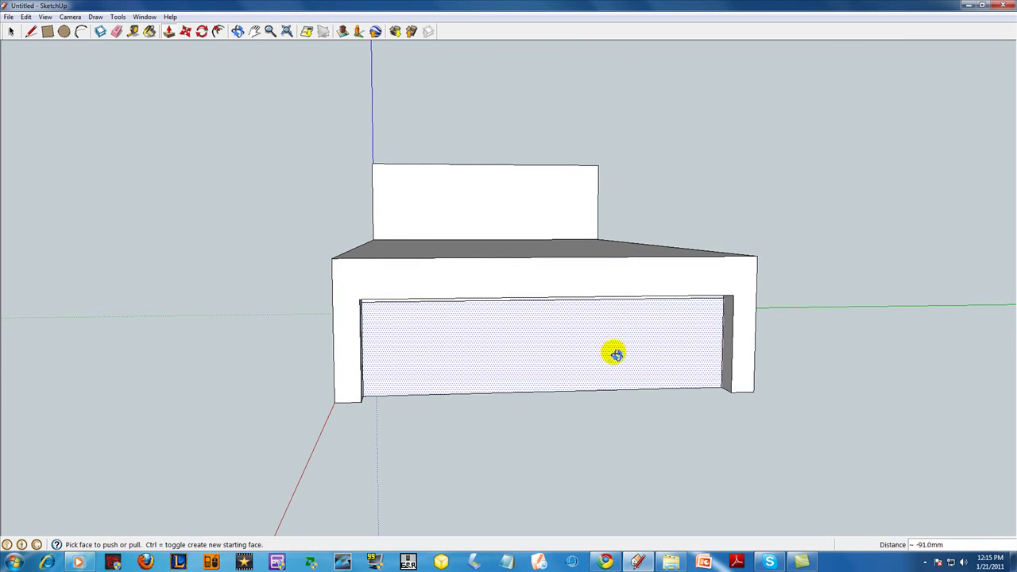
{"action": "middle_click_drag", "start_coordinate": [617, 354], "coordinate": [427, 377]}
{"action": "left_click", "coordinate": [429, 374]}
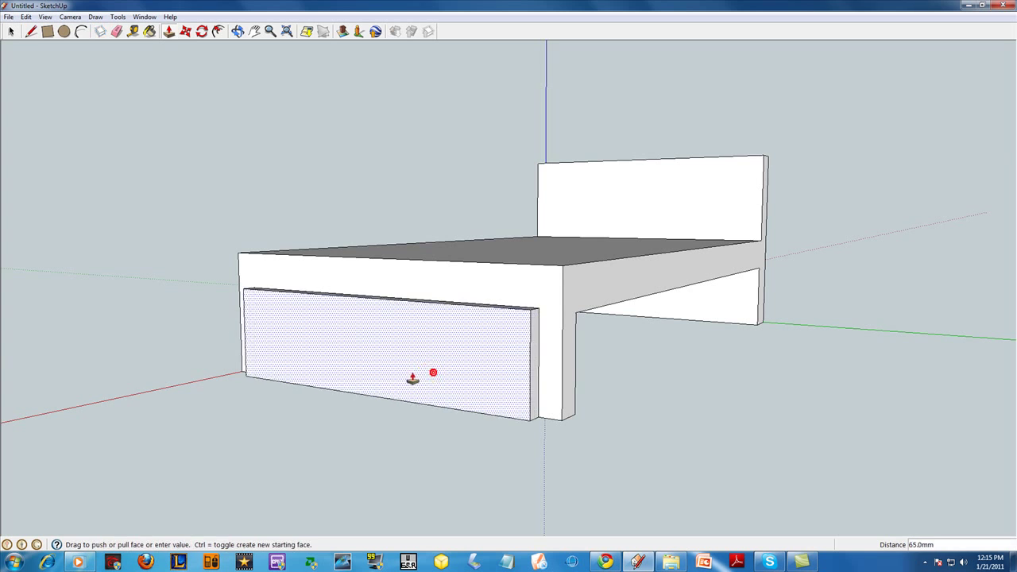
{"action": "left_click", "coordinate": [483, 360]}
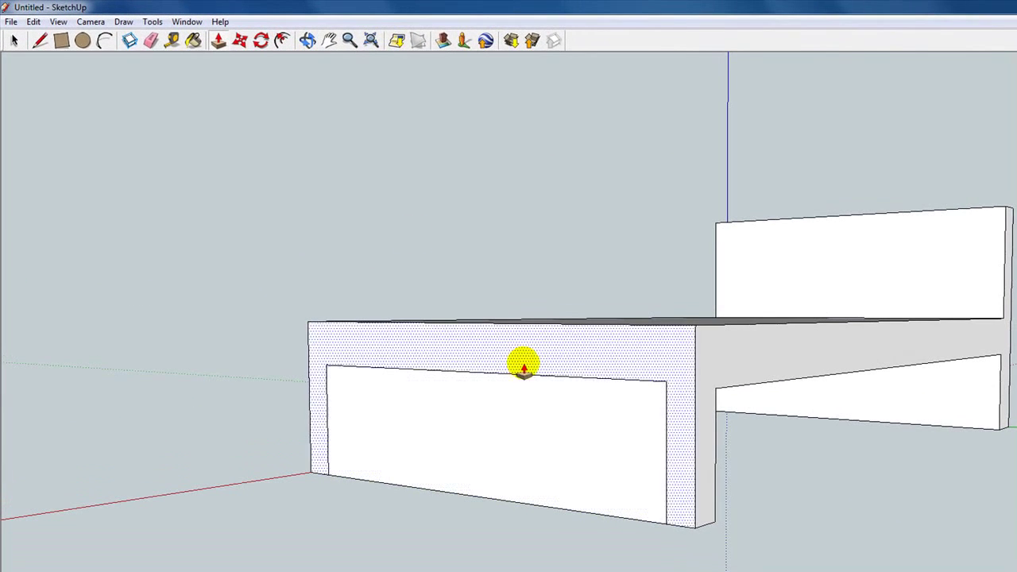
{"action": "key", "text": "ctrl+z"}
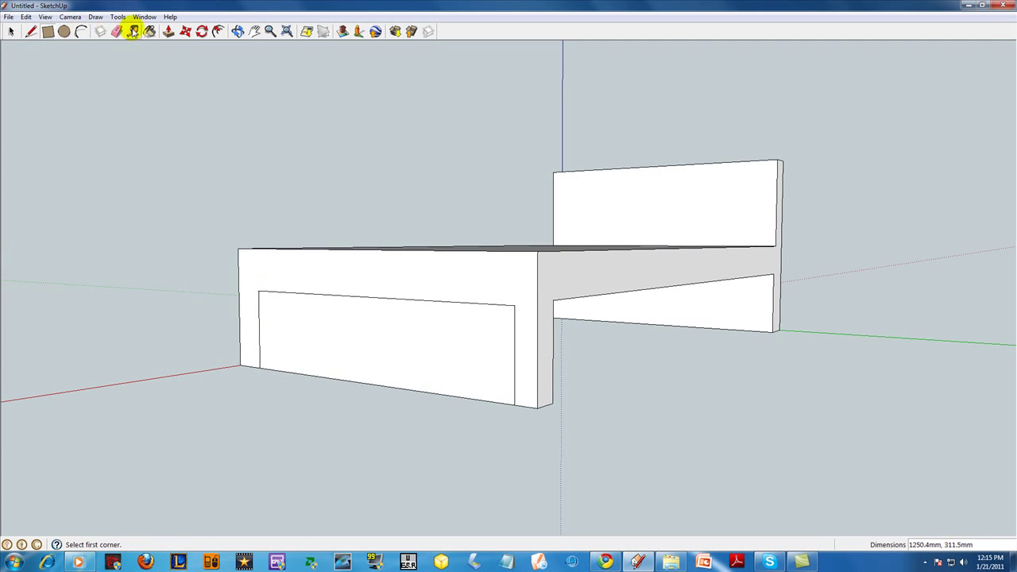
Push the inner rectangle on the front face through, leaving two legs.
{"action": "left_click", "coordinate": [168, 31]}
{"action": "left_click", "coordinate": [409, 357]}
{"action": "left_click", "coordinate": [459, 356]}
{"action": "mouse_move", "coordinate": [459, 356]}
{"action": "middle_mouse_down"}
{"action": "mouse_move", "coordinate": [631, 333]}
{"action": "mouse_move", "coordinate": [347, 311]}
{"action": "mouse_move", "coordinate": [631, 381]}
{"action": "mouse_move", "coordinate": [454, 413]}
{"action": "mouse_move", "coordinate": [529, 416]}
{"action": "mouse_move", "coordinate": [511, 368]}
{"action": "mouse_move", "coordinate": [309, 358]}
{"action": "mouse_move", "coordinate": [647, 372]}
{"action": "mouse_move", "coordinate": [431, 374]}
{"action": "mouse_move", "coordinate": [402, 357]}
{"action": "middle_mouse_up"}
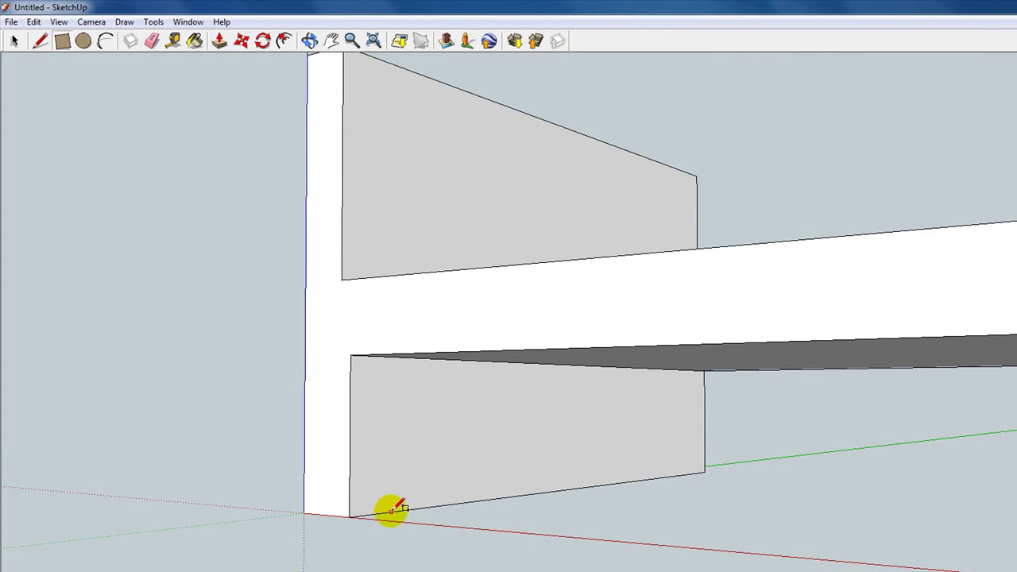
Split the lower face with a vertical edge and push the panel between the legs back 138.4 mm.
{"action": "left_click_drag", "start_coordinate": [362, 355], "coordinate": [667, 367]}
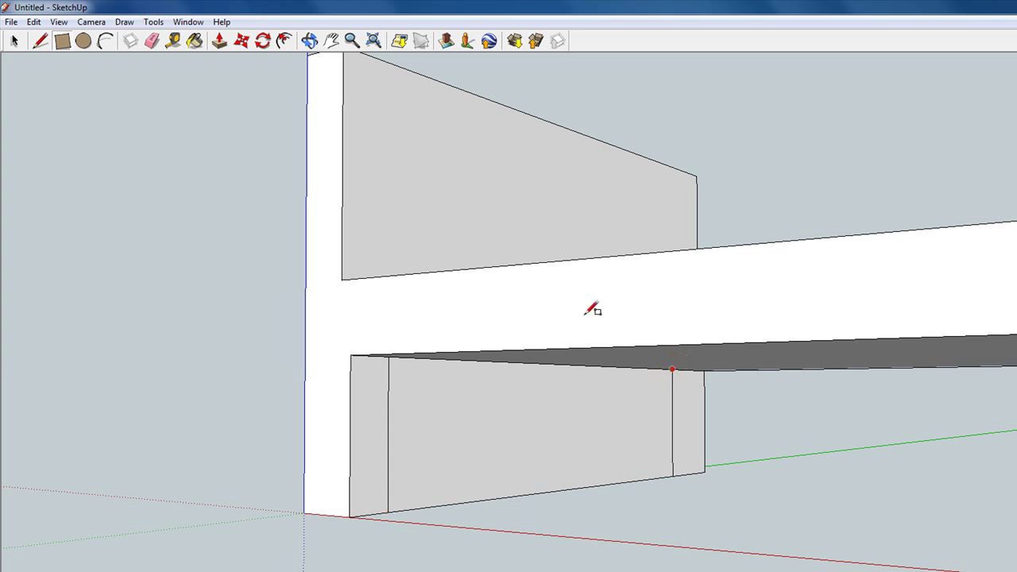
{"action": "left_click", "coordinate": [217, 42]}
{"action": "left_click_drag", "start_coordinate": [522, 420], "coordinate": [468, 410]}
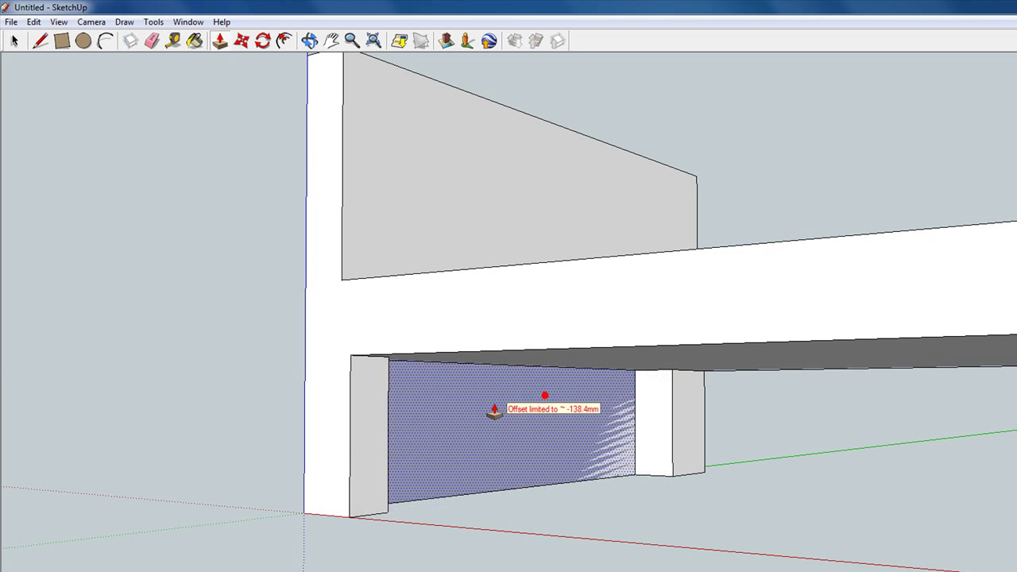
{"action": "mouse_move", "coordinate": [466, 411]}
{"action": "middle_mouse_down"}
{"action": "mouse_move", "coordinate": [724, 441]}
{"action": "mouse_move", "coordinate": [617, 413]}
{"action": "mouse_move", "coordinate": [272, 281]}
{"action": "mouse_move", "coordinate": [586, 344]}
{"action": "mouse_move", "coordinate": [519, 336]}
{"action": "mouse_move", "coordinate": [421, 348]}
{"action": "mouse_move", "coordinate": [609, 322]}
{"action": "mouse_move", "coordinate": [204, 327]}
{"action": "mouse_move", "coordinate": [550, 324]}
{"action": "mouse_move", "coordinate": [552, 364]}
{"action": "middle_mouse_up"}
{"action": "scroll", "coordinate": [368, 326], "scroll_direction": "down", "scroll_amount": 2}
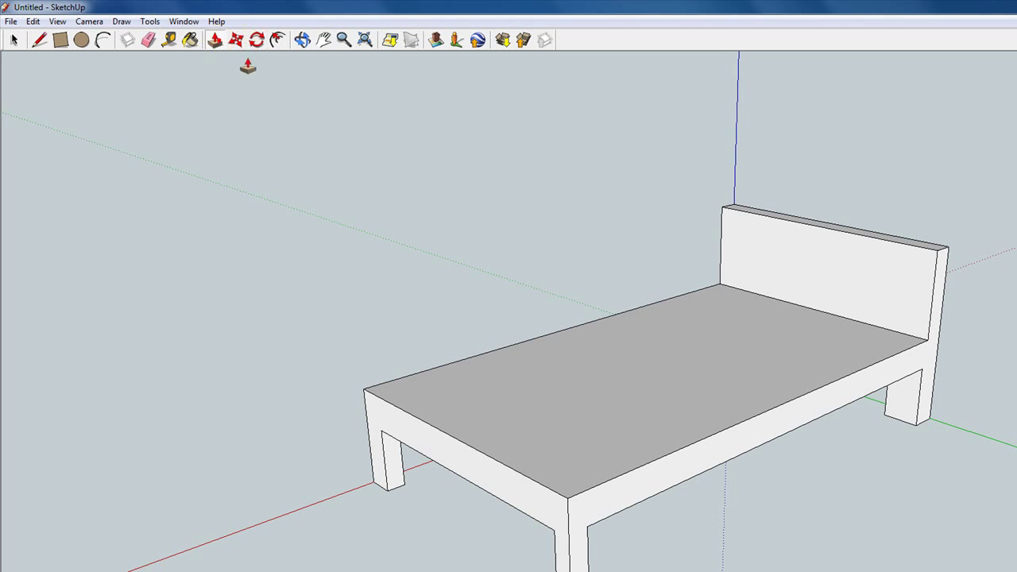
Raise the headboard, then cut away the region above a drawn arc to round its top.
{"action": "left_click_drag", "start_coordinate": [899, 239], "coordinate": [902, 208]}
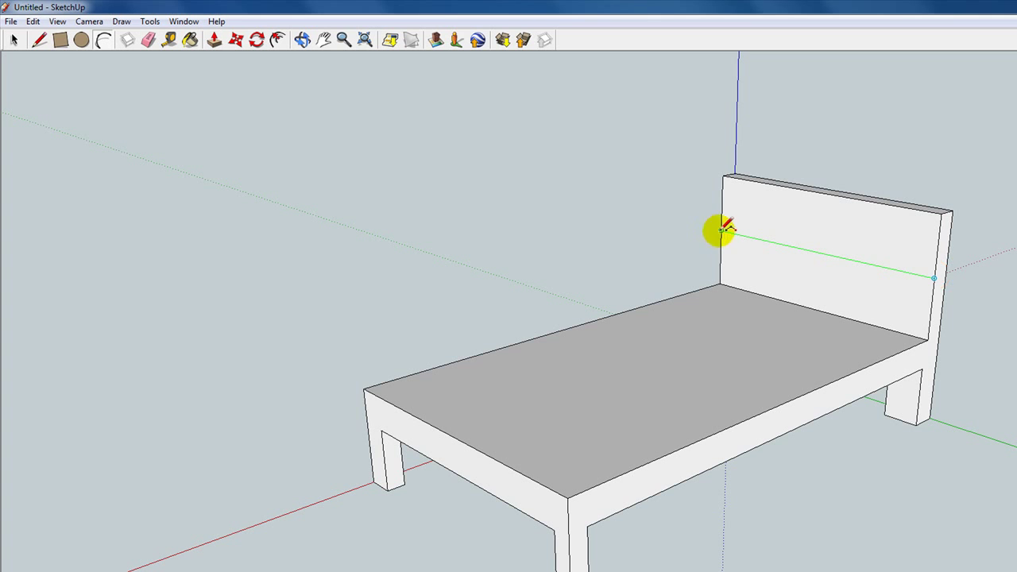
{"action": "left_click", "coordinate": [829, 213]}
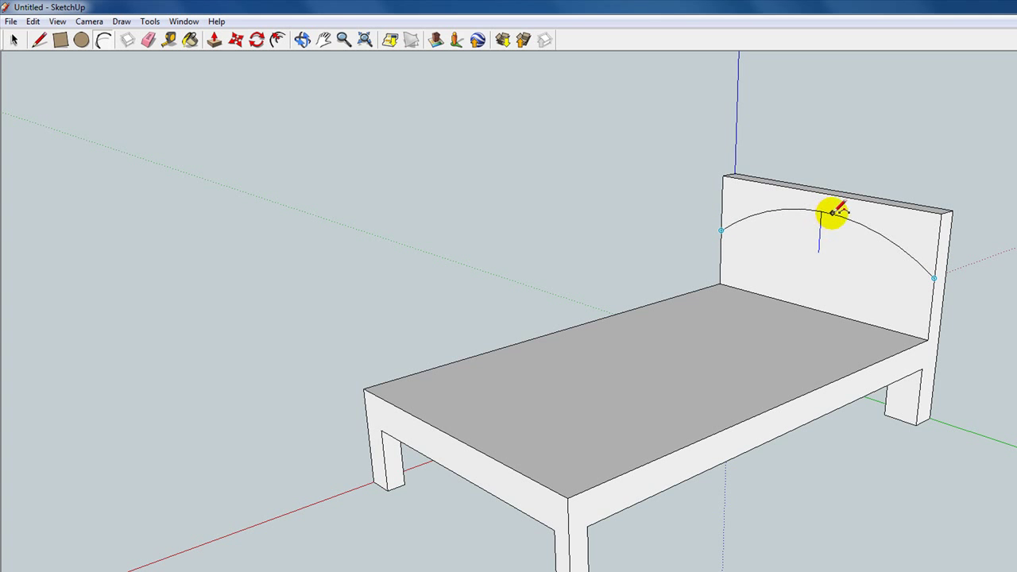
{"action": "left_click", "coordinate": [901, 222]}
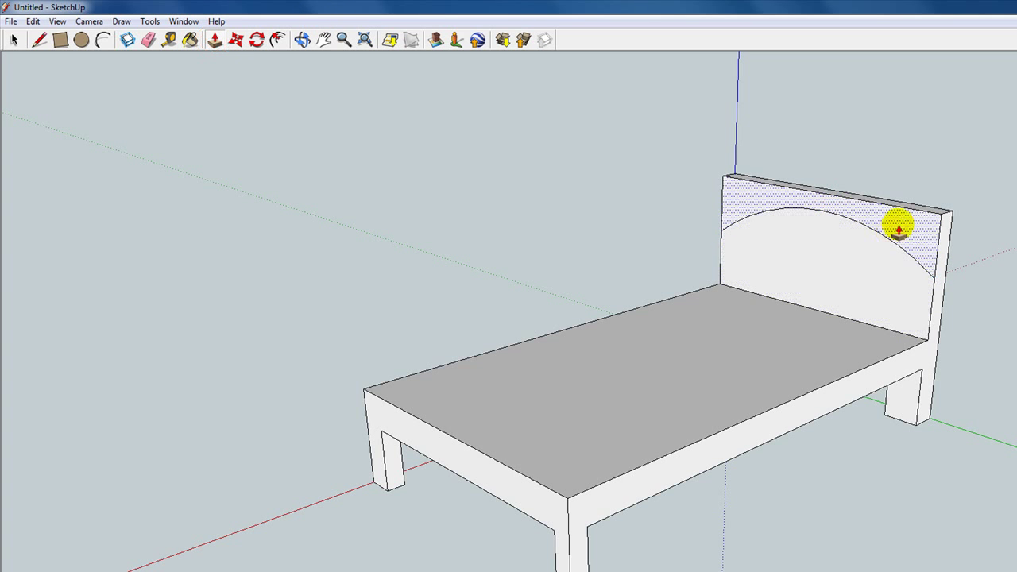
{"action": "left_click", "coordinate": [925, 223]}
{"action": "mouse_move", "coordinate": [488, 256]}
{"action": "middle_mouse_down"}
{"action": "mouse_move", "coordinate": [804, 242]}
{"action": "mouse_move", "coordinate": [450, 236]}
{"action": "middle_mouse_up"}
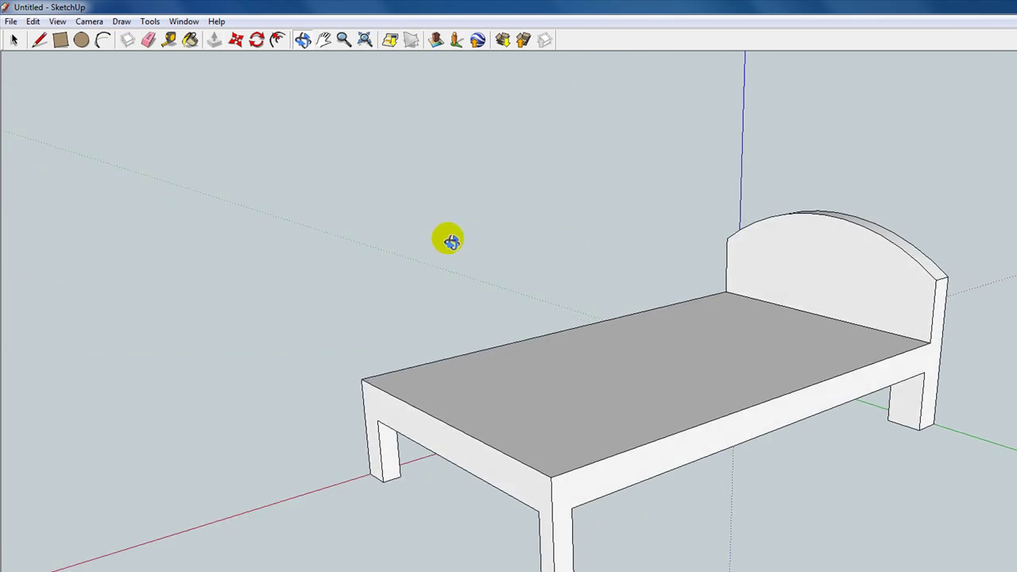
Draw a circle centred on the headboard face below the arch.
{"action": "left_click", "coordinate": [65, 32]}
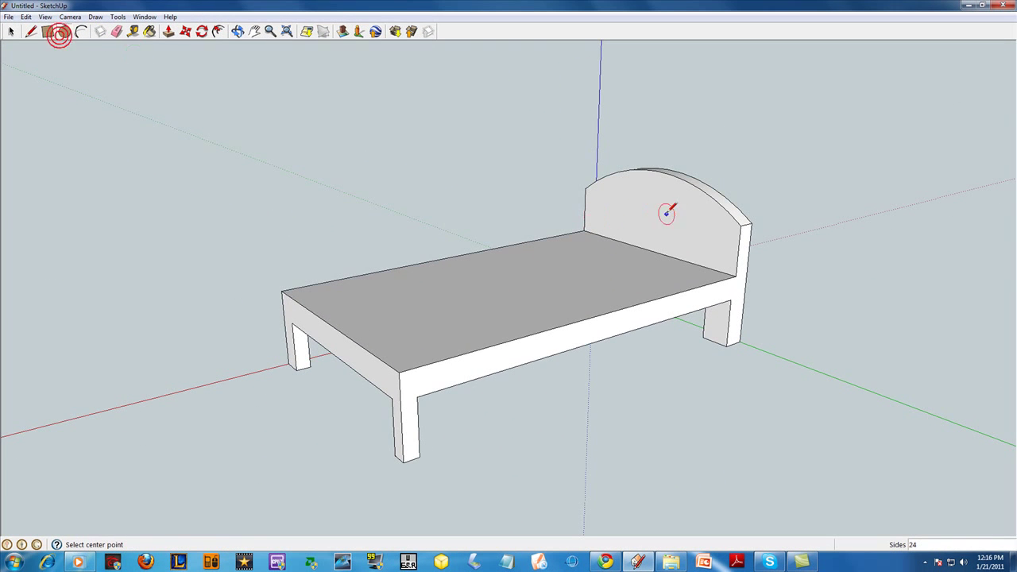
{"action": "mouse_move", "coordinate": [645, 204]}
{"action": "middle_mouse_down"}
{"action": "mouse_move", "coordinate": [929, 216]}
{"action": "mouse_move", "coordinate": [592, 199]}
{"action": "middle_mouse_up"}
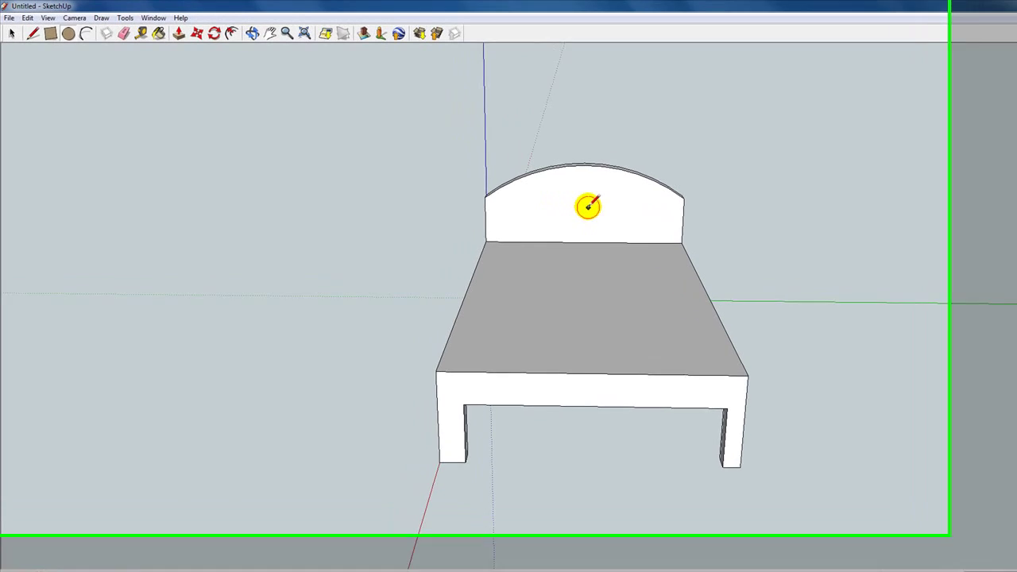
{"action": "left_click", "coordinate": [554, 195]}
{"action": "left_click", "coordinate": [650, 221]}
{"action": "mouse_move", "coordinate": [650, 221]}
{"action": "middle_mouse_down"}
{"action": "mouse_move", "coordinate": [762, 246]}
{"action": "mouse_move", "coordinate": [472, 164]}
{"action": "middle_mouse_up"}
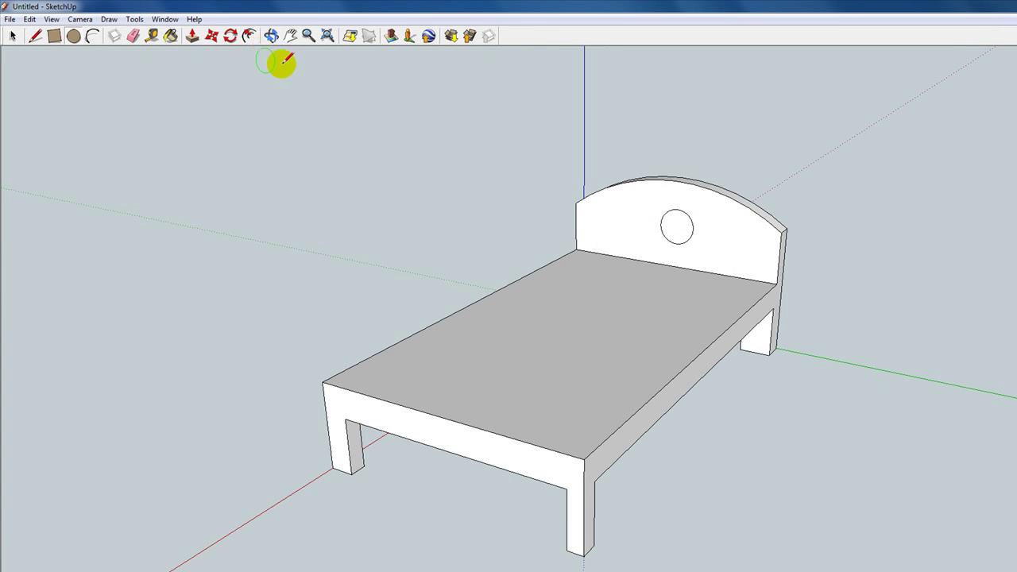
Push/Pull the circle through the headboard to cut a round hole.
{"action": "left_click", "coordinate": [193, 36]}
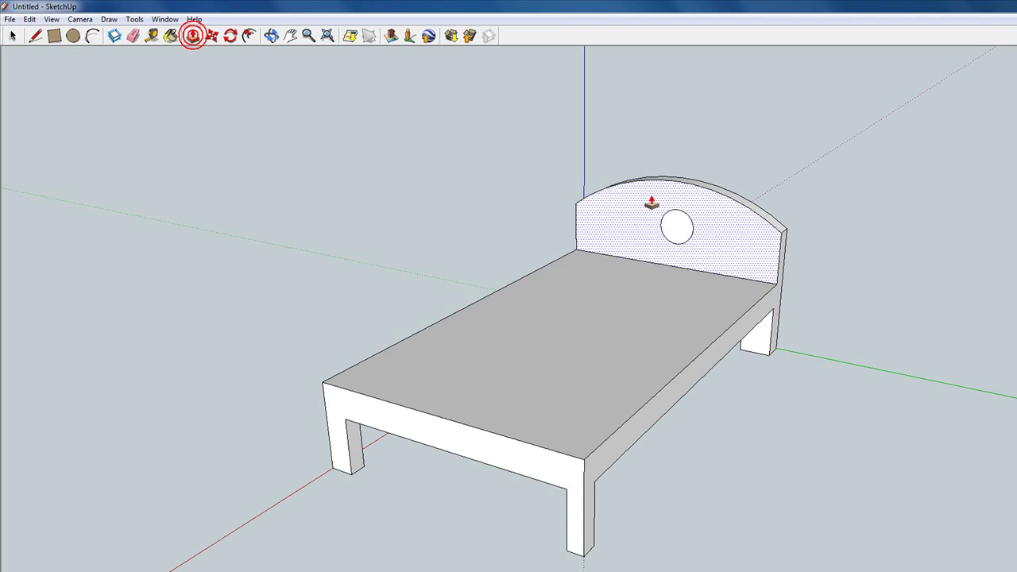
{"action": "left_click", "coordinate": [690, 232]}
{"action": "middle_click_drag", "start_coordinate": [688, 259], "coordinate": [801, 255]}
{"action": "left_click", "coordinate": [731, 266]}
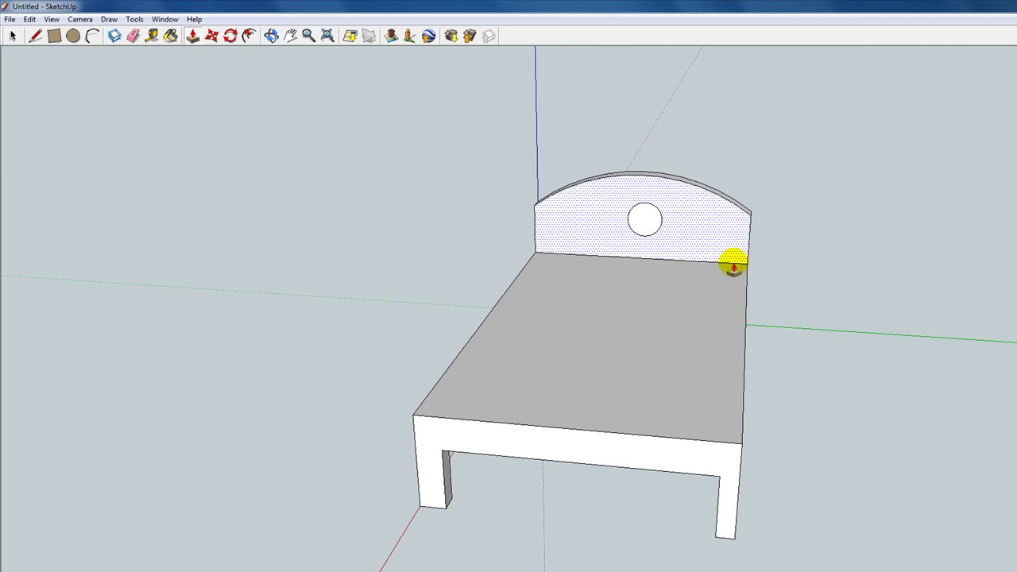
{"action": "middle_click_drag", "start_coordinate": [731, 266], "coordinate": [717, 297]}
{"action": "mouse_move", "coordinate": [560, 206]}
{"action": "middle_mouse_down"}
{"action": "mouse_move", "coordinate": [663, 235]}
{"action": "mouse_move", "coordinate": [677, 216]}
{"action": "middle_mouse_up"}
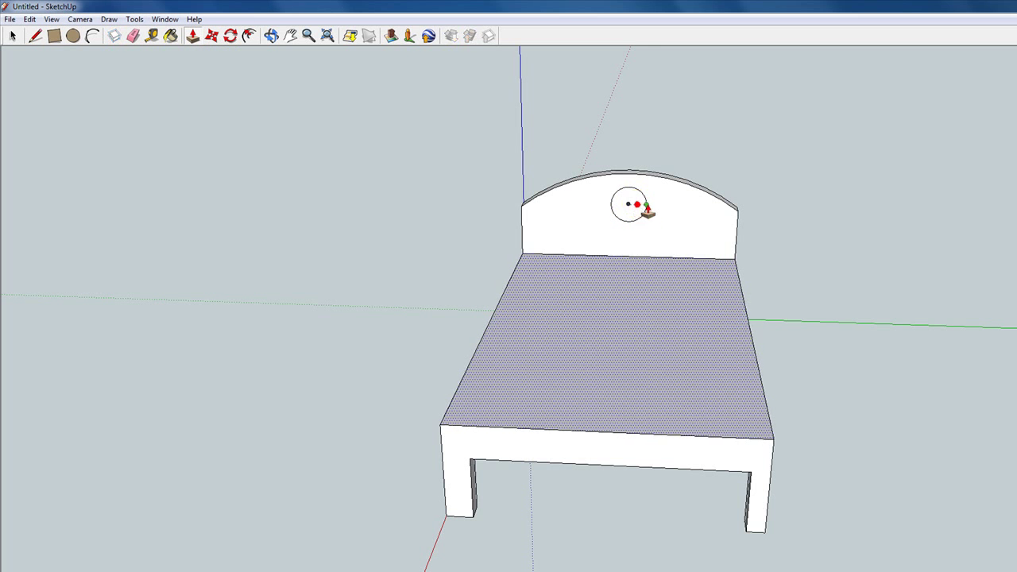
{"action": "middle_click_drag", "start_coordinate": [647, 209], "coordinate": [669, 223]}
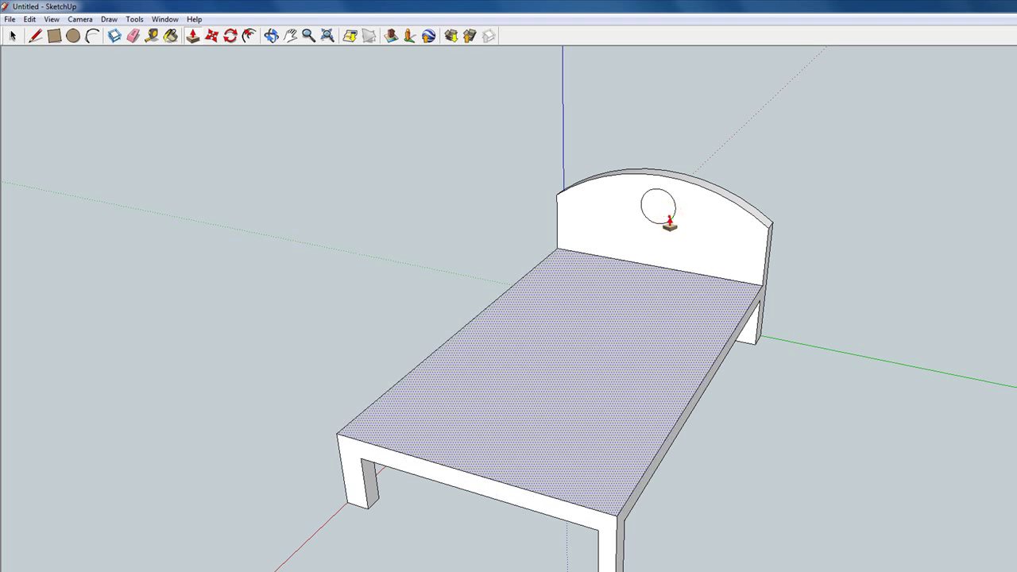
{"action": "left_click", "coordinate": [660, 216]}
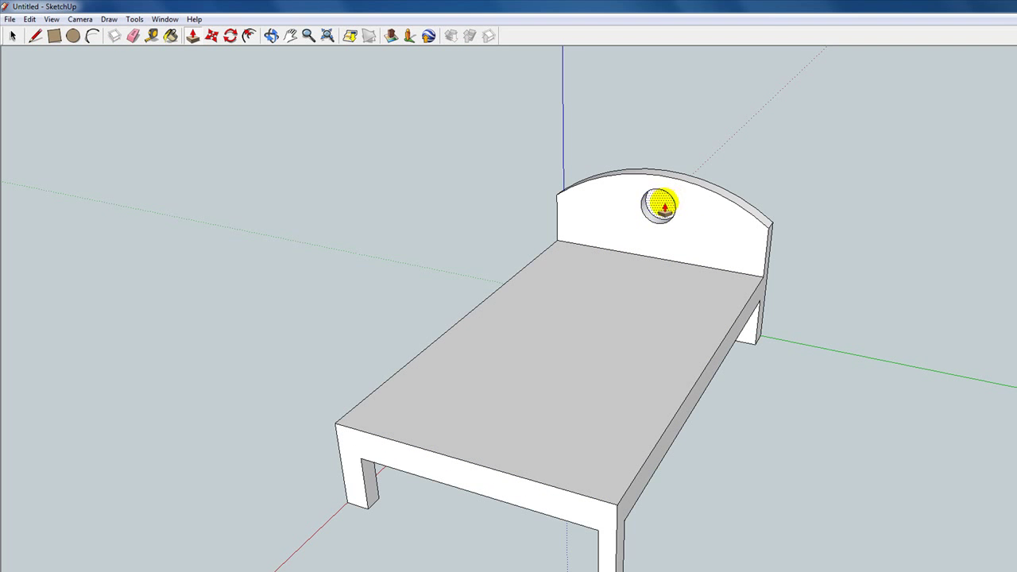
{"action": "left_click", "coordinate": [666, 207]}
{"action": "middle_click_drag", "start_coordinate": [680, 231], "coordinate": [514, 214]}
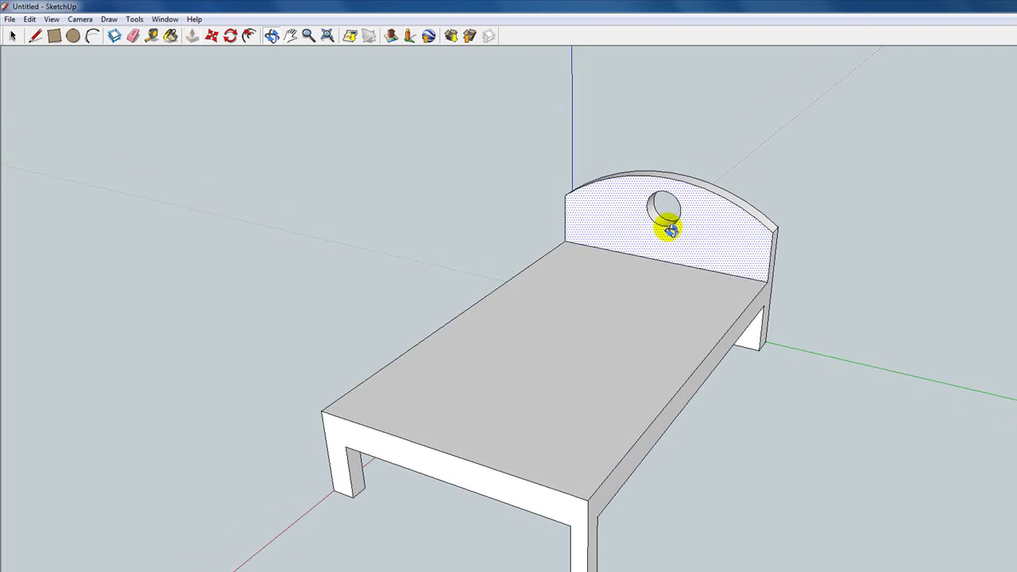
{"action": "mouse_move", "coordinate": [144, 115]}
{"action": "middle_mouse_down"}
{"action": "mouse_move", "coordinate": [674, 395]}
{"action": "mouse_move", "coordinate": [535, 386]}
{"action": "mouse_move", "coordinate": [467, 213]}
{"action": "middle_mouse_up"}
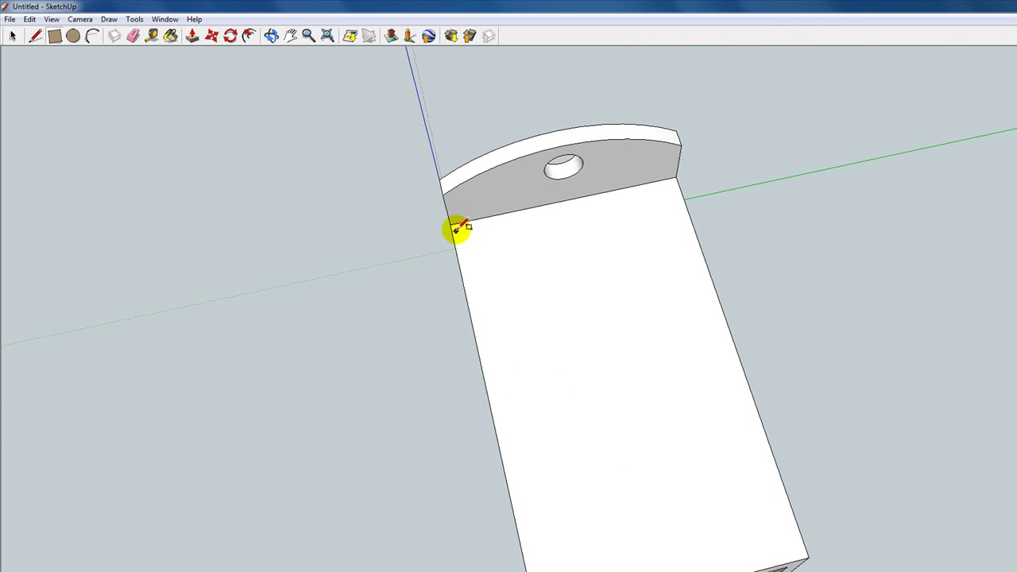
Draw an inset rectangle on the bed top from near the headboard corner to the foot.
{"action": "left_click", "coordinate": [463, 232]}
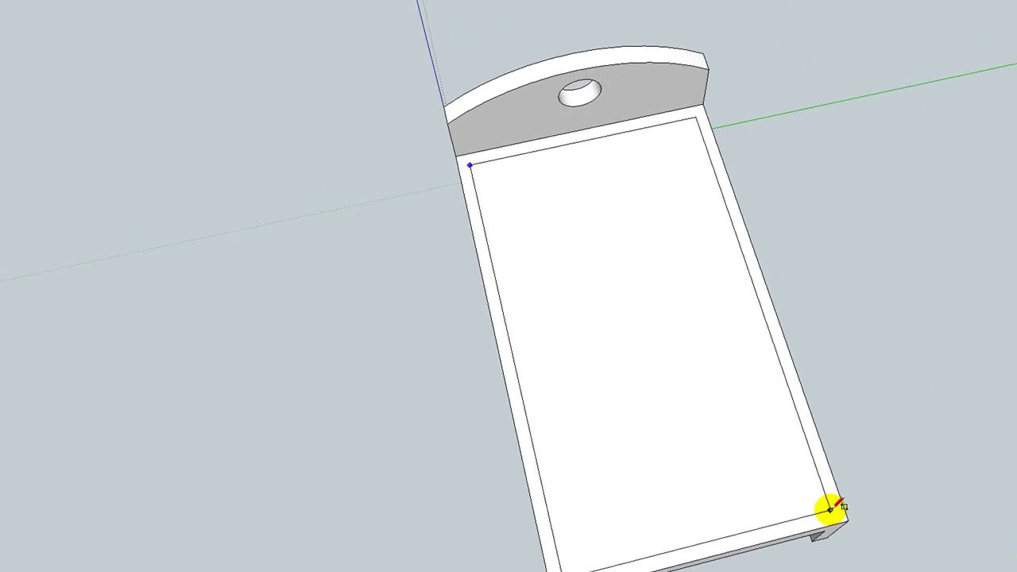
{"action": "left_click", "coordinate": [964, 539]}
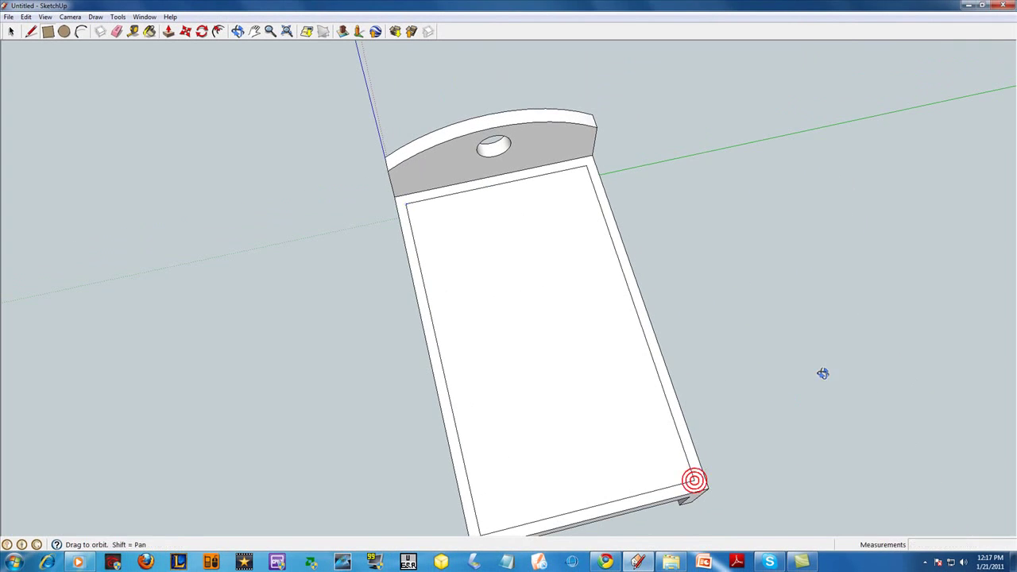
{"action": "middle_click_drag", "start_coordinate": [822, 373], "coordinate": [599, 341]}
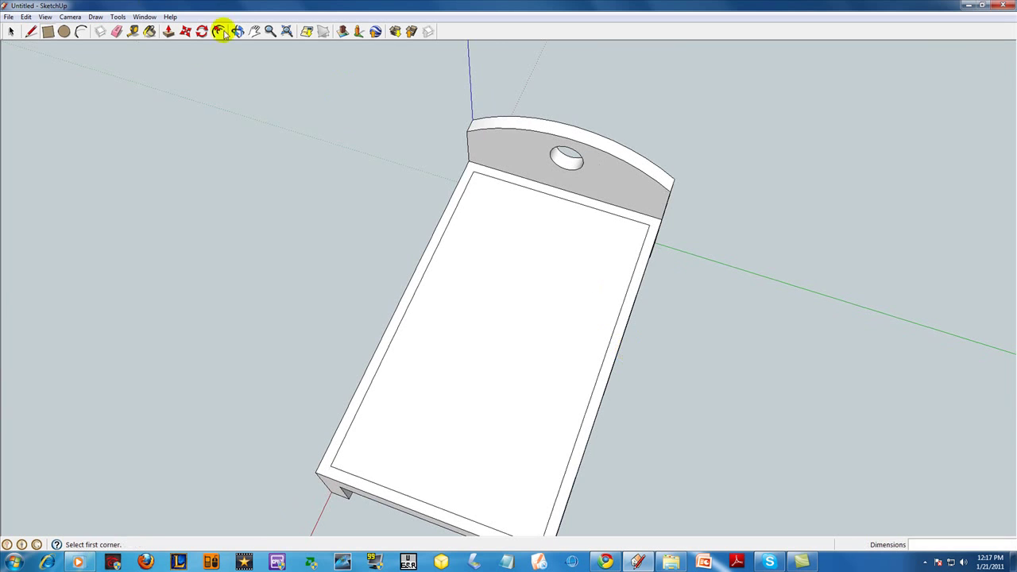
Push the inner rectangle down to form a sunken mattress area inside a raised rim.
{"action": "left_click", "coordinate": [168, 31]}
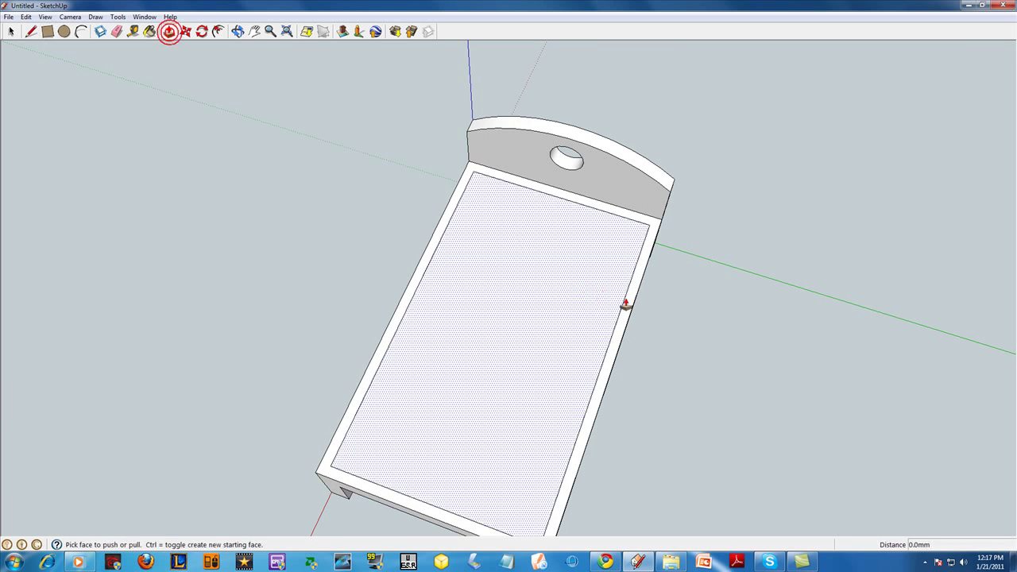
{"action": "left_click", "coordinate": [634, 291]}
{"action": "left_click", "coordinate": [631, 288]}
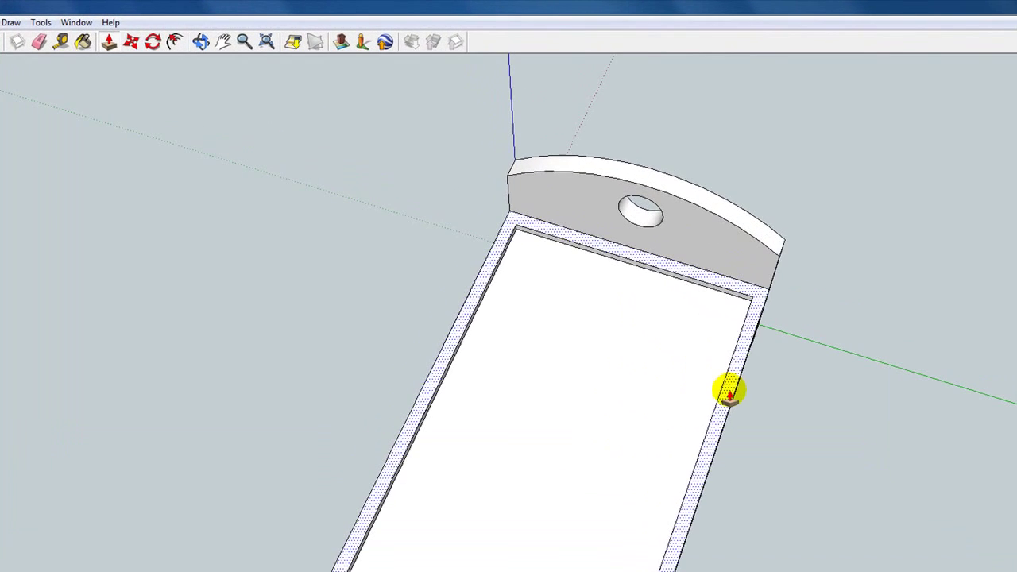
{"action": "middle_click_drag", "start_coordinate": [633, 291], "coordinate": [605, 284]}
{"action": "mouse_move", "coordinate": [689, 379]}
{"action": "left_mouse_down"}
{"action": "mouse_move", "coordinate": [459, 233]}
{"action": "mouse_move", "coordinate": [331, 120]}
{"action": "mouse_move", "coordinate": [432, 284]}
{"action": "mouse_move", "coordinate": [650, 222]}
{"action": "mouse_move", "coordinate": [715, 344]}
{"action": "mouse_move", "coordinate": [770, 363]}
{"action": "mouse_move", "coordinate": [697, 336]}
{"action": "mouse_move", "coordinate": [837, 272]}
{"action": "mouse_move", "coordinate": [55, 297]}
{"action": "mouse_move", "coordinate": [545, 275]}
{"action": "mouse_move", "coordinate": [997, 306]}
{"action": "mouse_move", "coordinate": [954, 246]}
{"action": "left_mouse_up"}
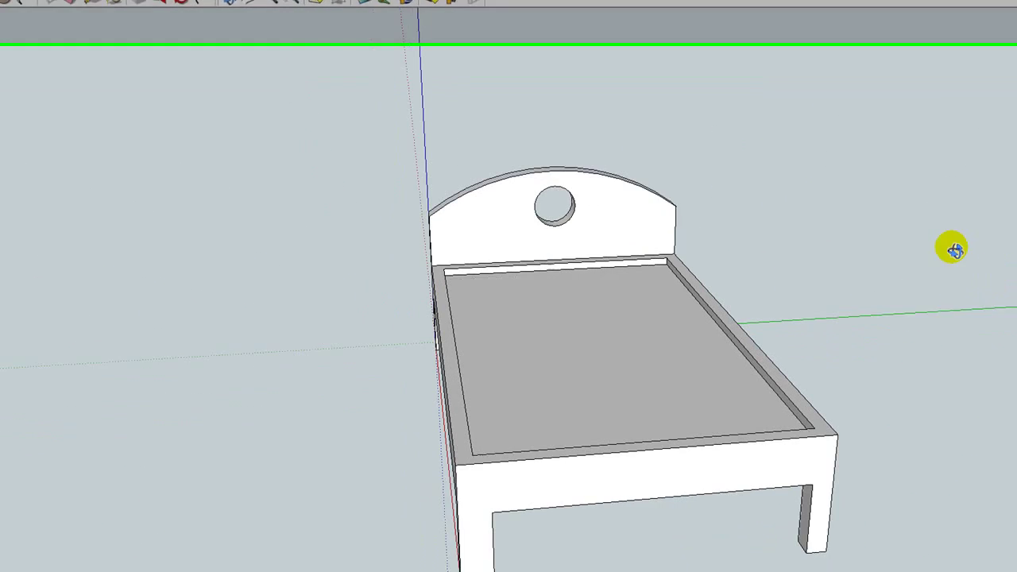
{"action": "key", "text": "p"}
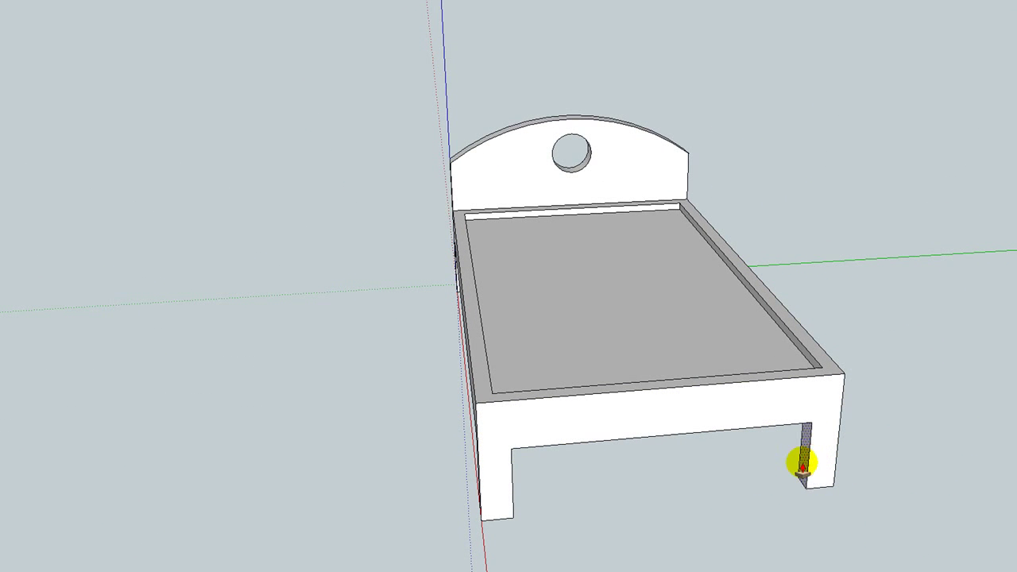